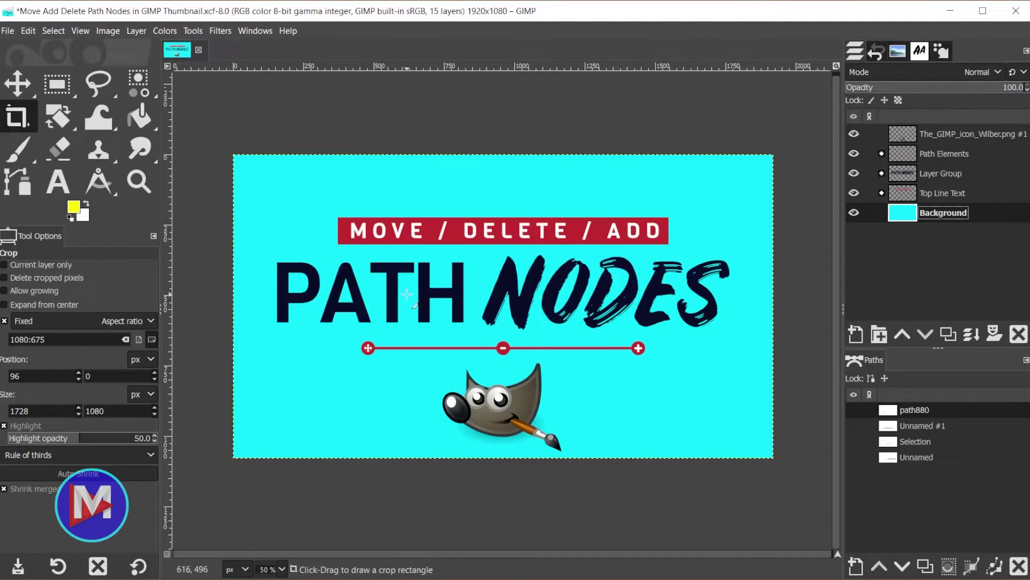
- Load the Layer Group's alpha as a selection of the PATH NODES lettering and show the Paths dialog
left_click(905, 170)
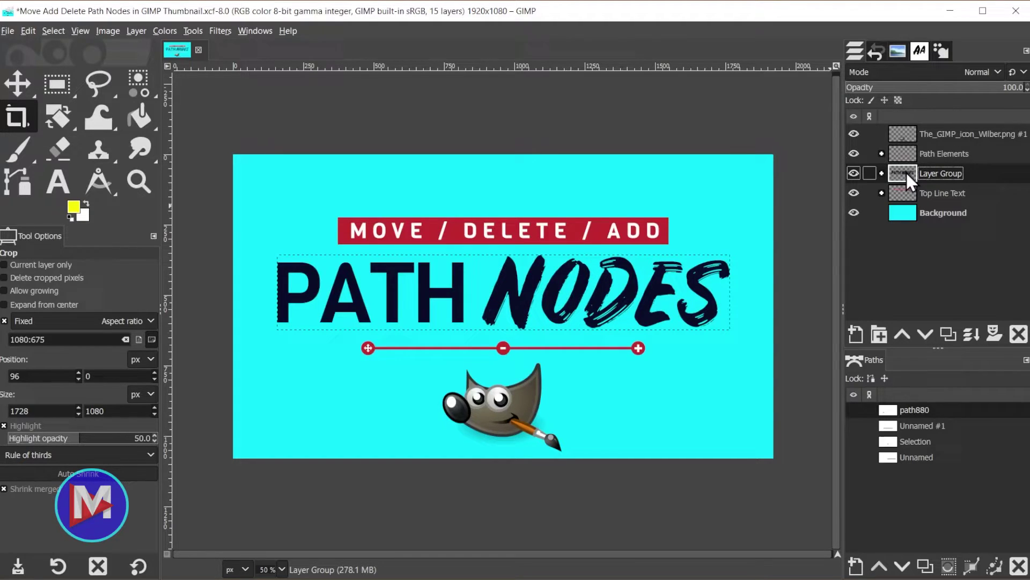
left_click(906, 172, "alt")
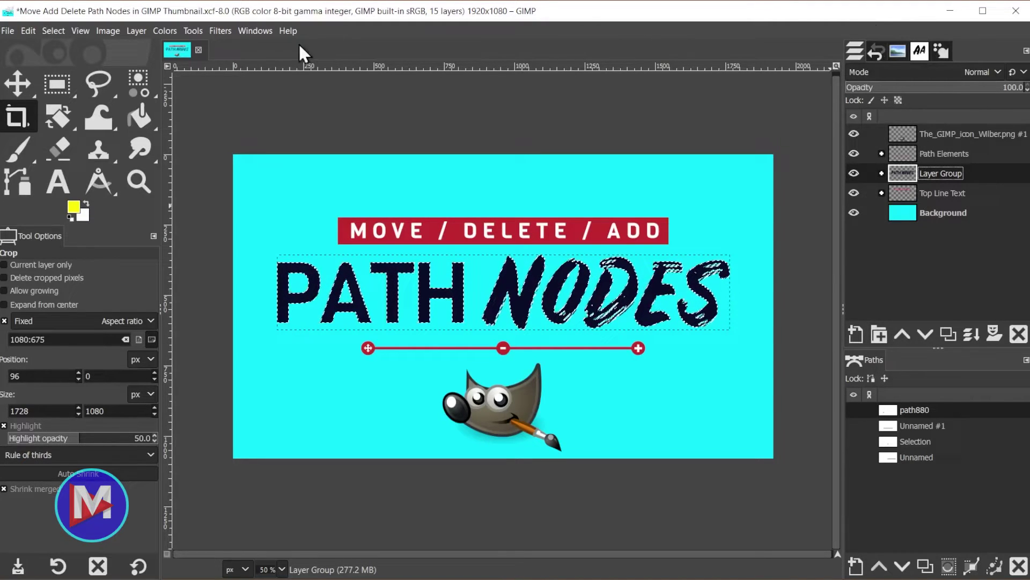
left_click(252, 30)
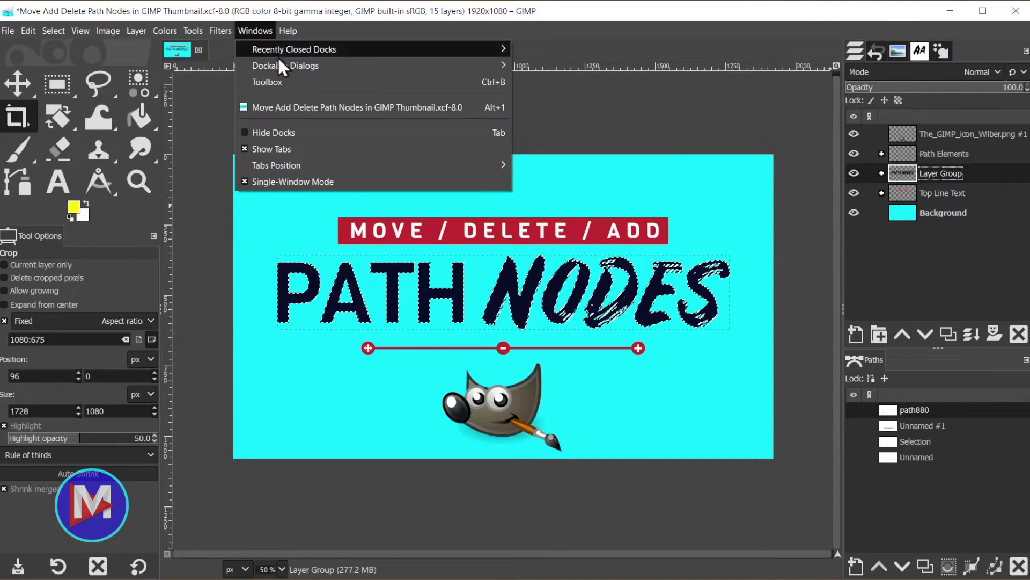
mouse_move(280, 65)
left_click(536, 140)
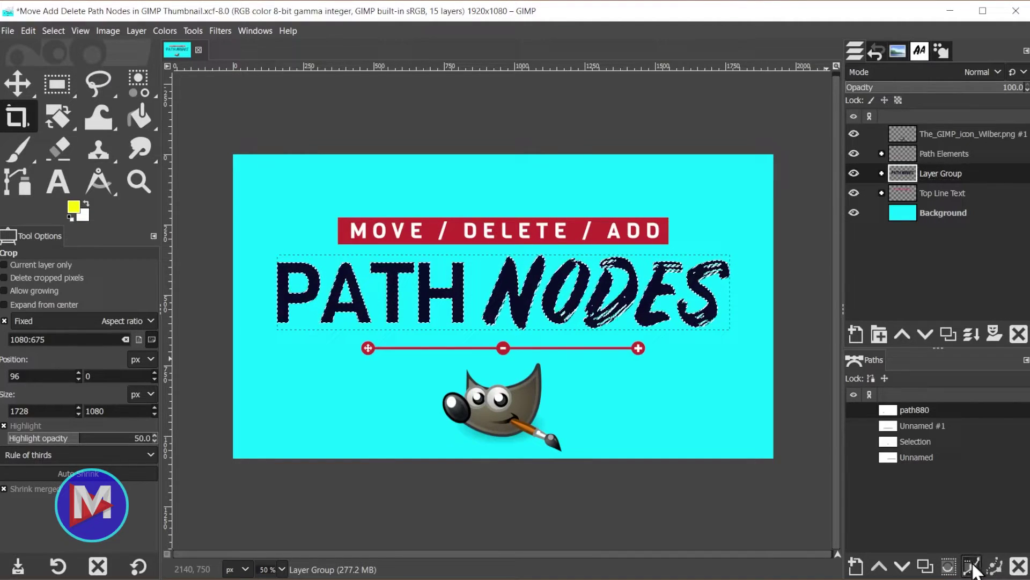
- Convert the lettering selection into path Selection #1, select none, and make the path visible
left_click(973, 571)
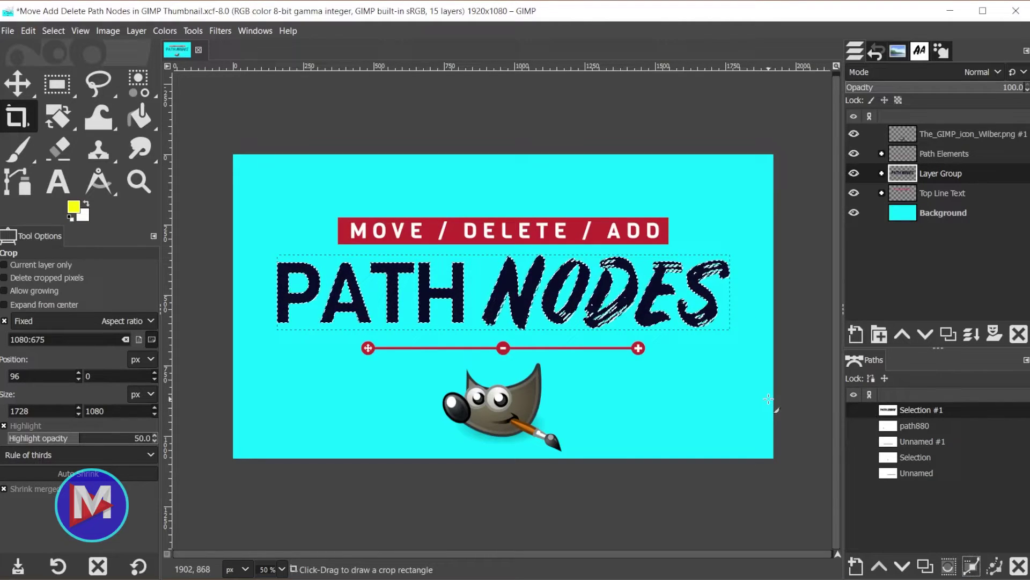
key("ctrl+shift+a")
left_click(45, 28)
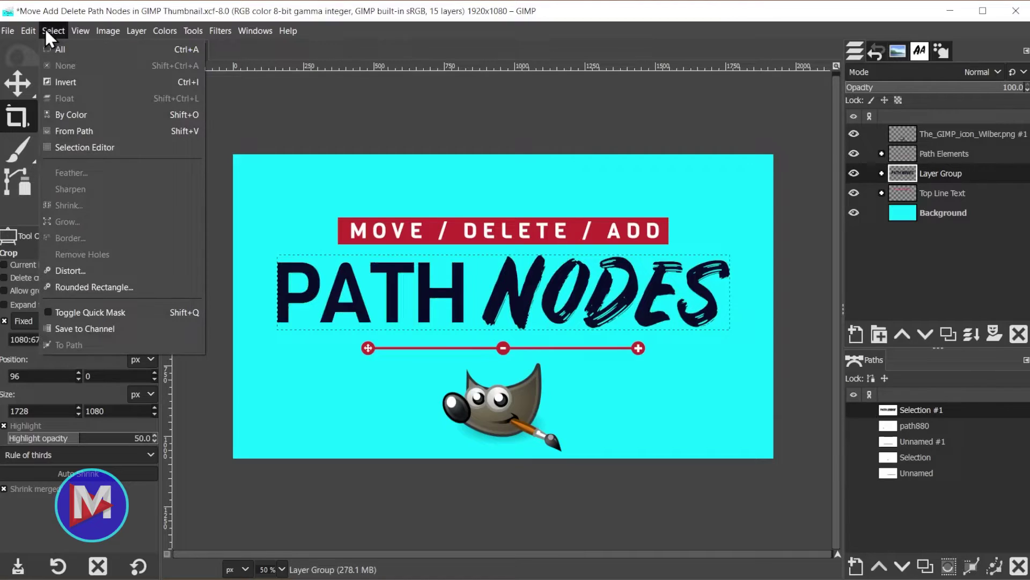
left_click(57, 28)
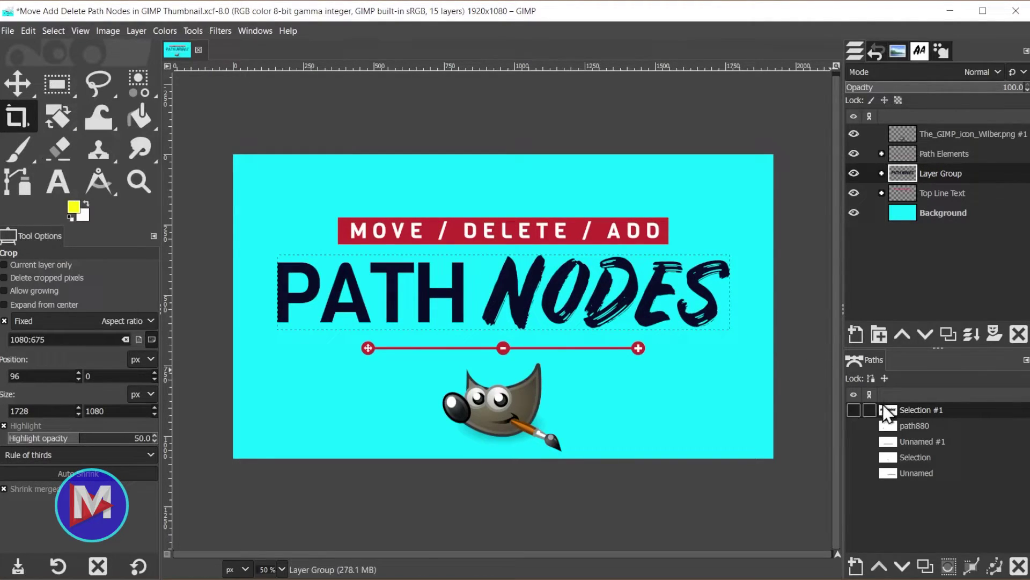
left_click(853, 409)
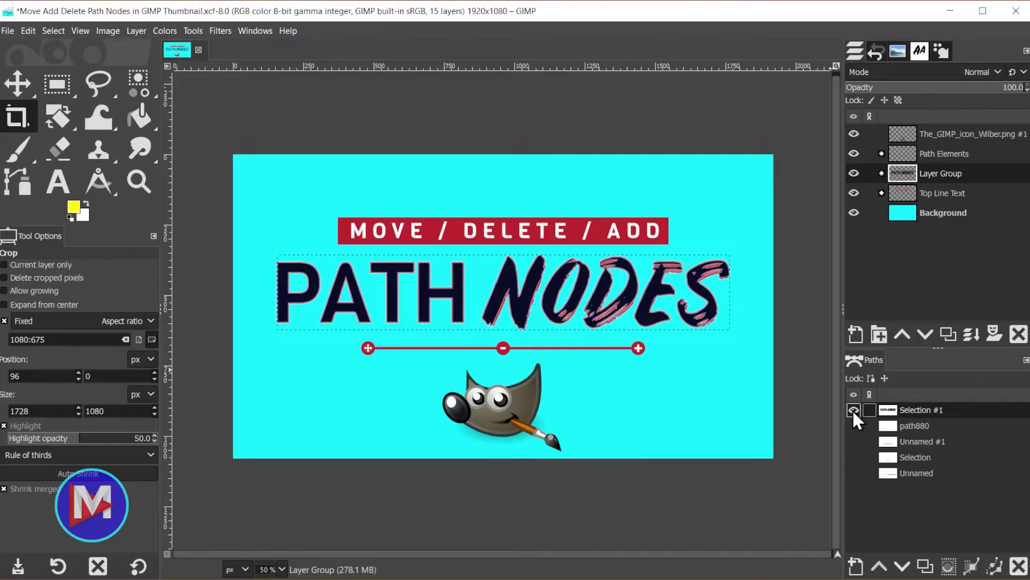
- Switch to the Paths tool and activate Selection #1 on the canvas to reveal its anchors
left_click(15, 178)
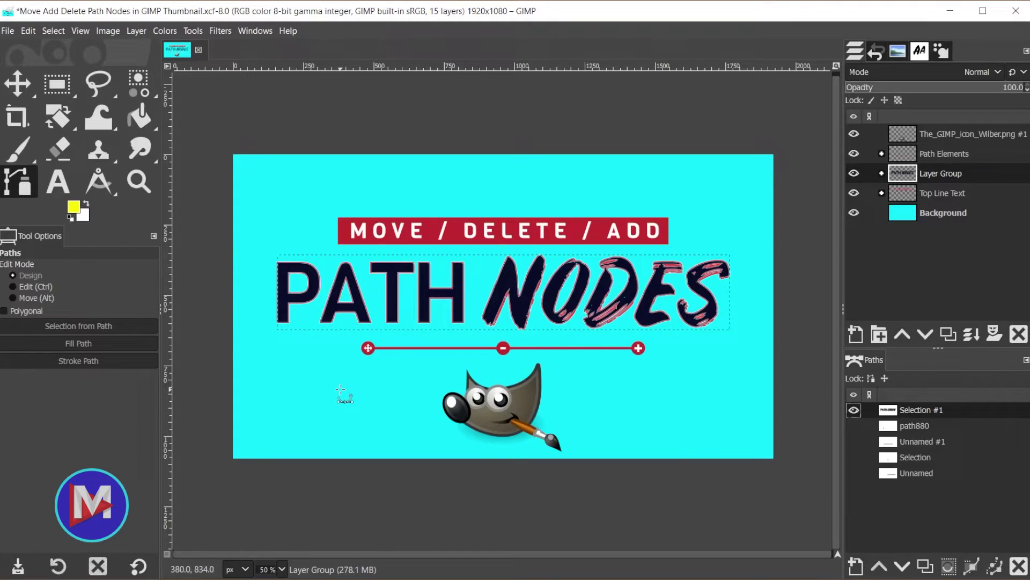
left_click(316, 275)
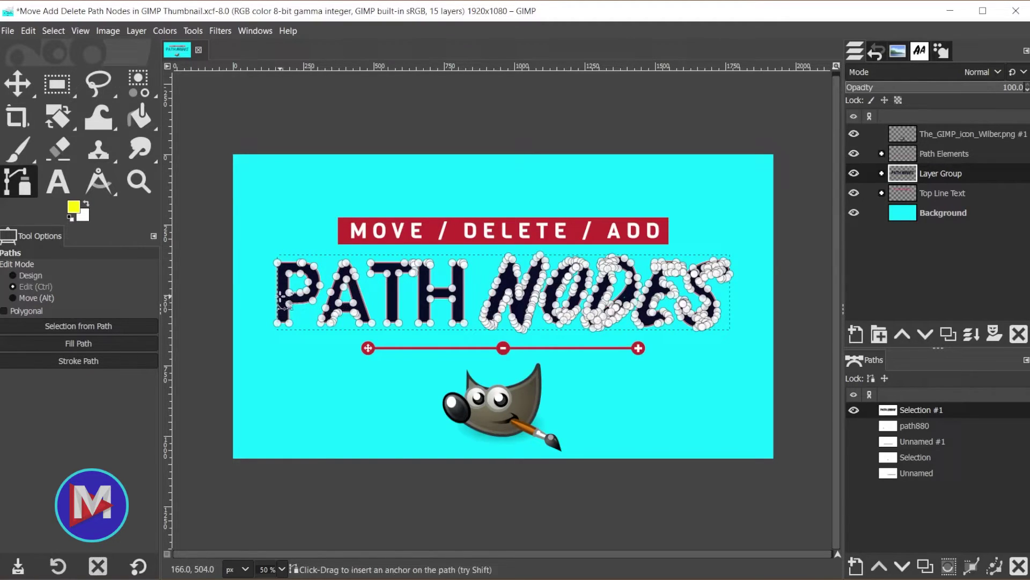
- Zoom in on the P and drag its bowl anchor and lower curve segment outward toward the A
scroll(301, 298, "up", 2, "ctrl")
scroll(315, 299, "up", 1, "ctrl")
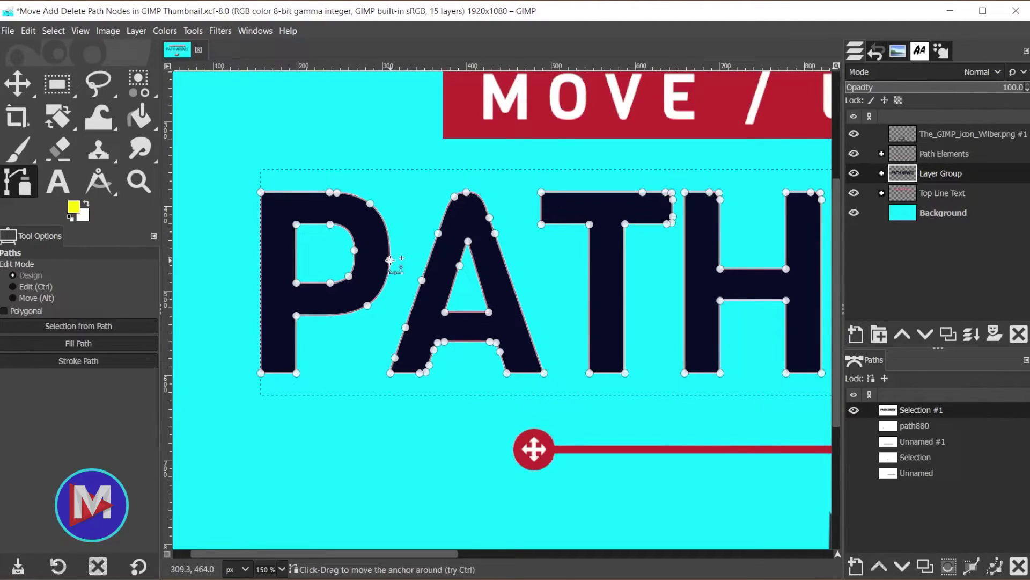
left_click_drag(390, 259, 411, 228)
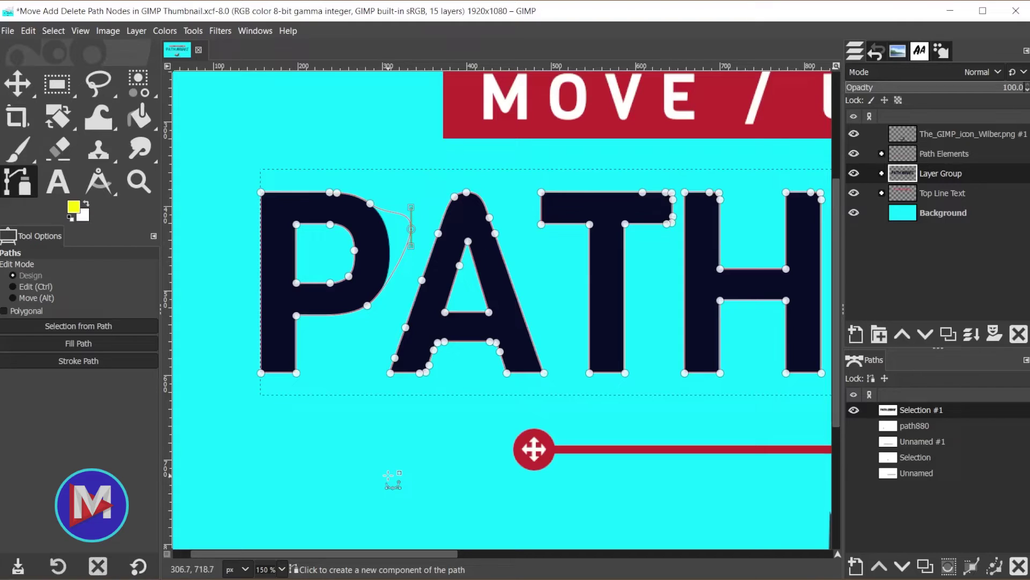
left_click(366, 305)
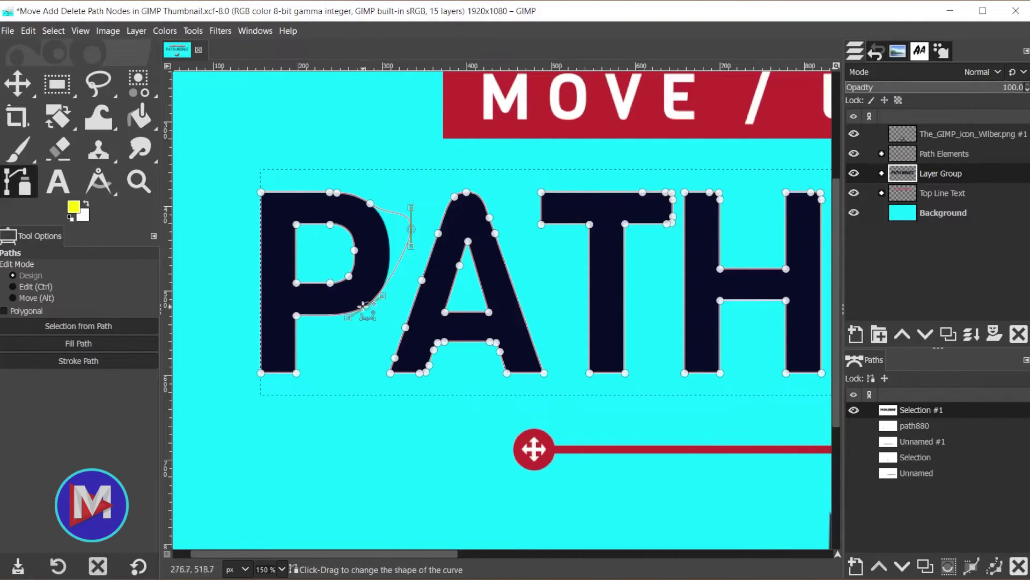
left_click(303, 315)
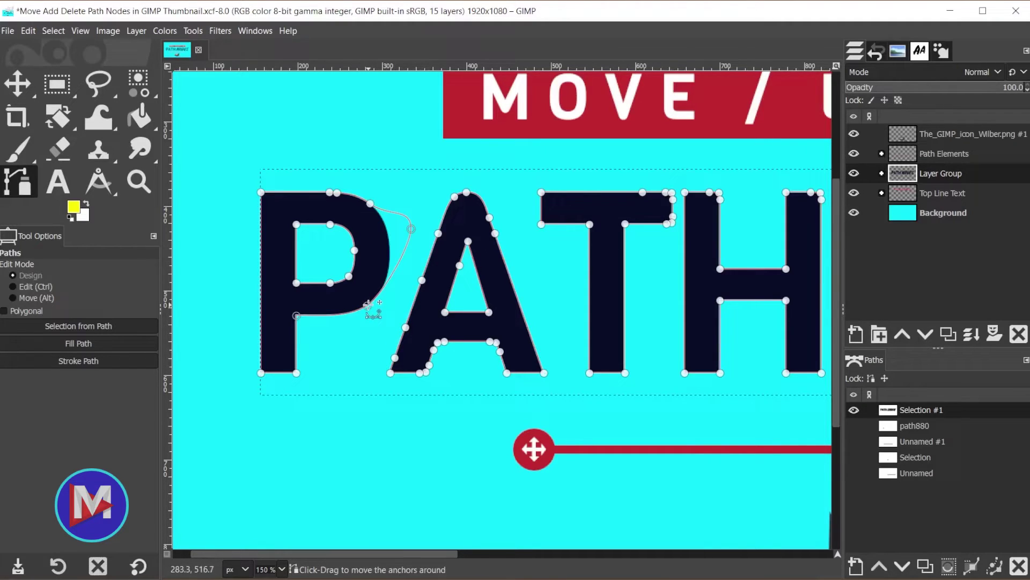
left_click_drag(367, 304, 385, 333)
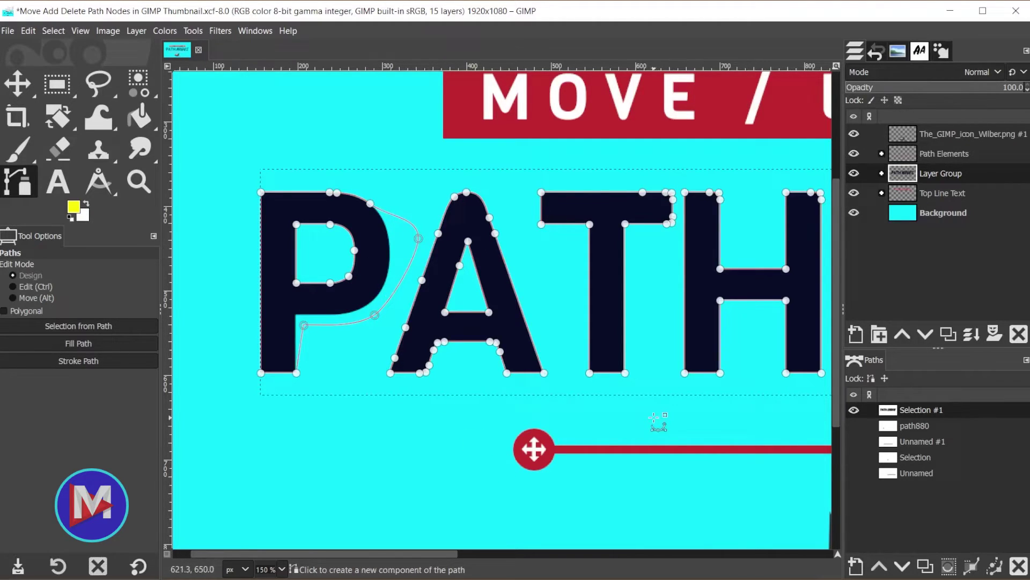
- Pan to the N of NODES and remove the anchor on its left edge with Shift+Ctrl-click
scroll(732, 410, "right", 5)
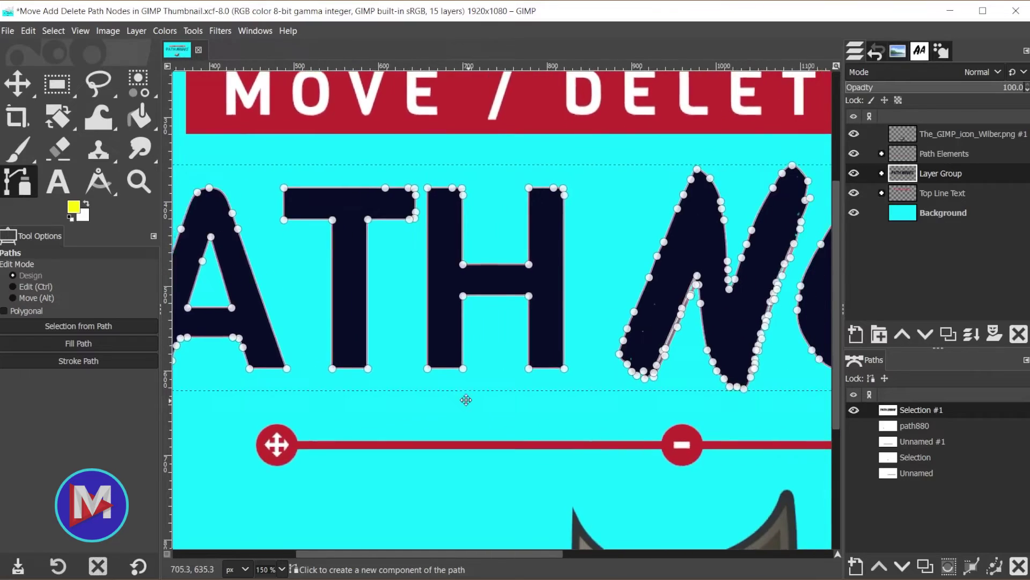
left_click_drag(465, 400, 258, 387)
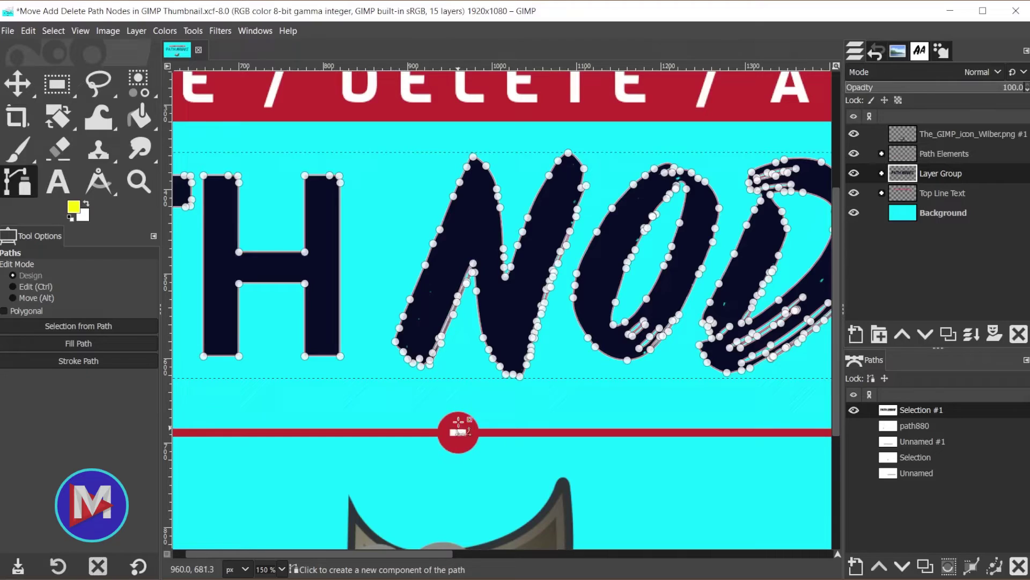
left_click(440, 229)
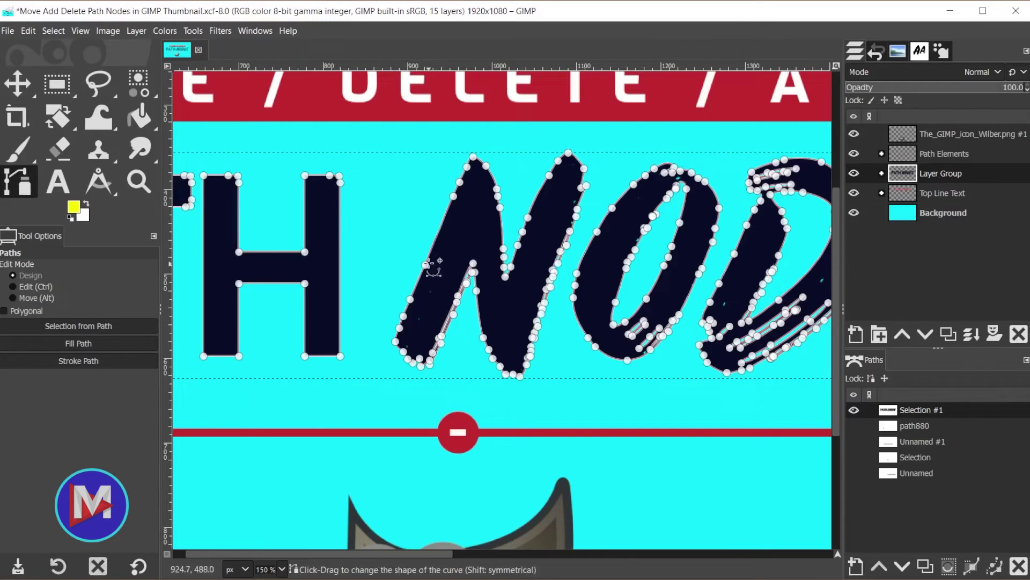
left_click(457, 197)
key("ctrl")
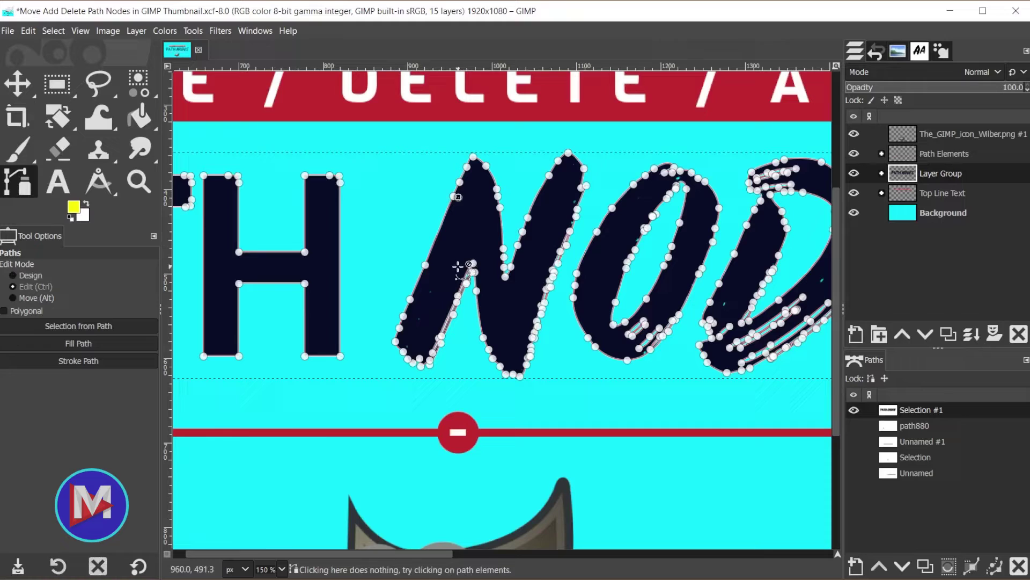
left_click(458, 197, "ctrl+shift")
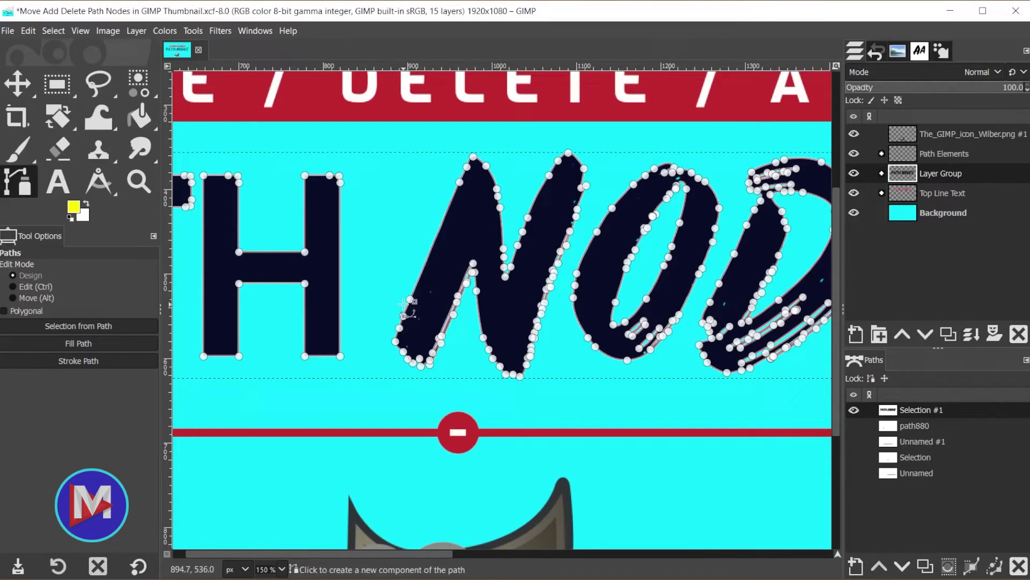
- Zoom in on the O, delete its left-edge anchor, and add a new anchor on its bottom curve
scroll(638, 276, "up", 1)
scroll(651, 274, "up", 1)
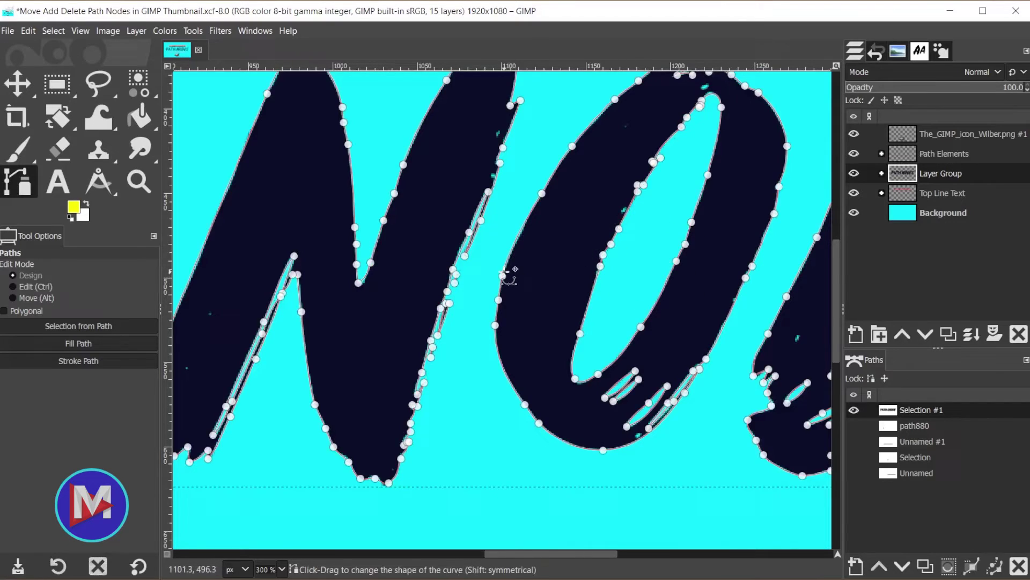
left_click(499, 300)
left_click(543, 193)
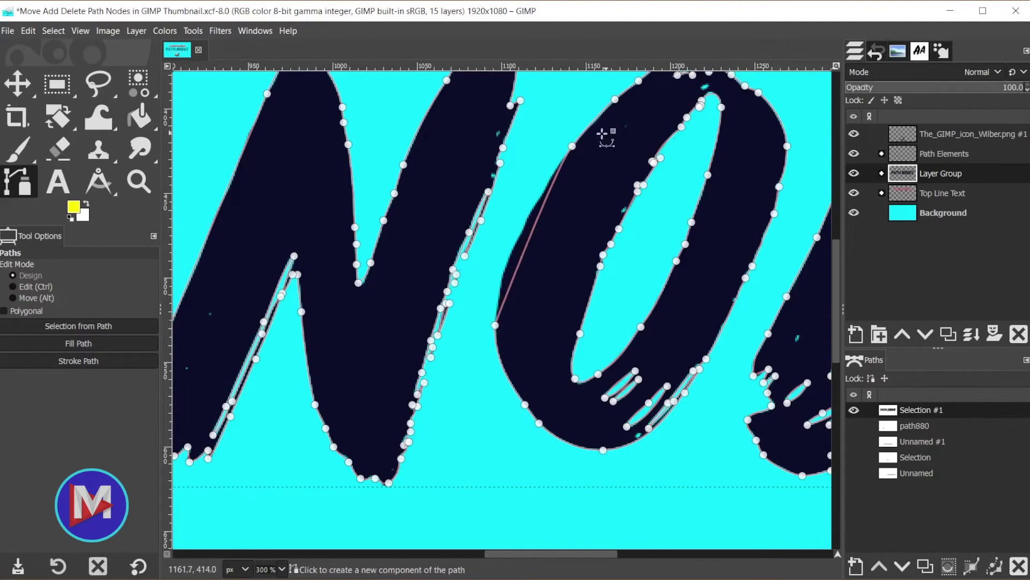
left_click(495, 324)
key("BackSpace")
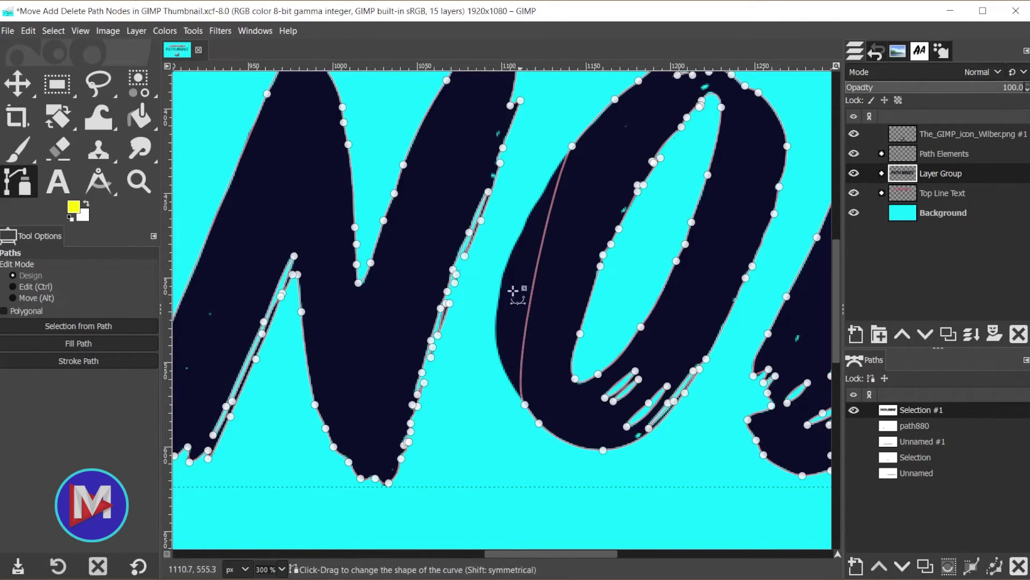
left_click(538, 423, "ctrl")
- Scroll to the D and insert three new anchors on its outline, one on the inner curve
scroll(740, 354, "down", 2)
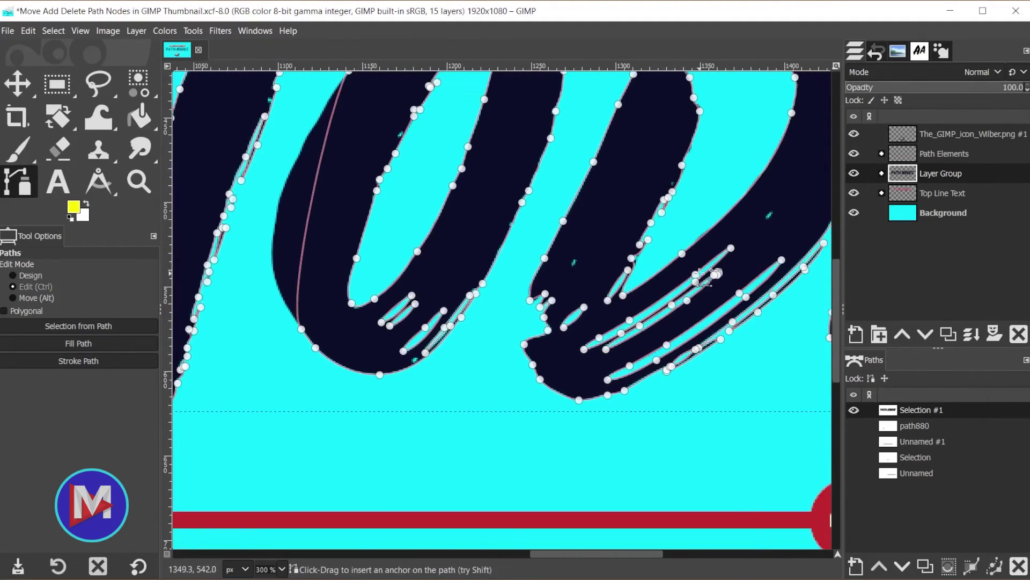
scroll(700, 274, "right", 5)
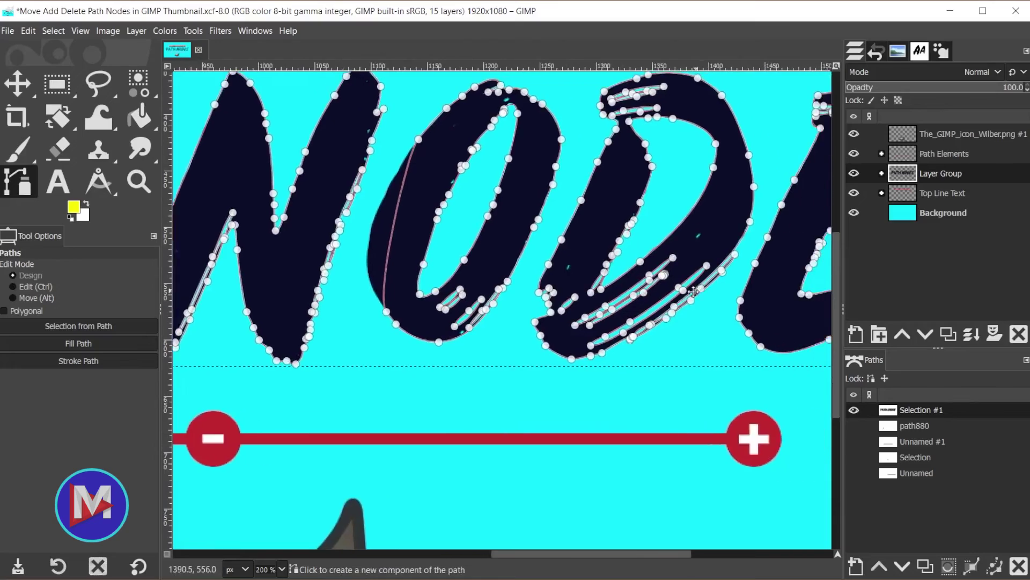
scroll(505, 321, "right", 2)
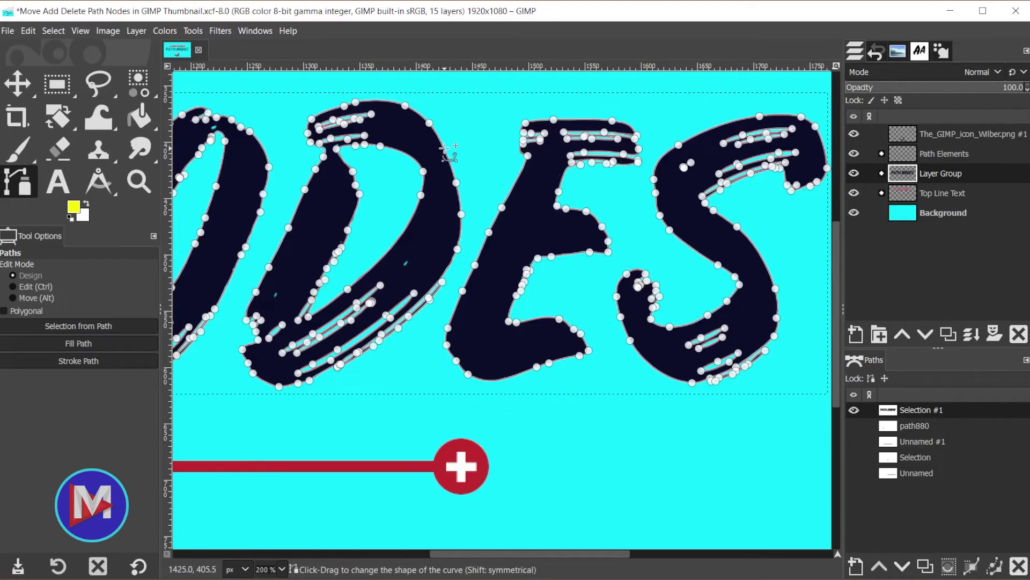
key("ctrl")
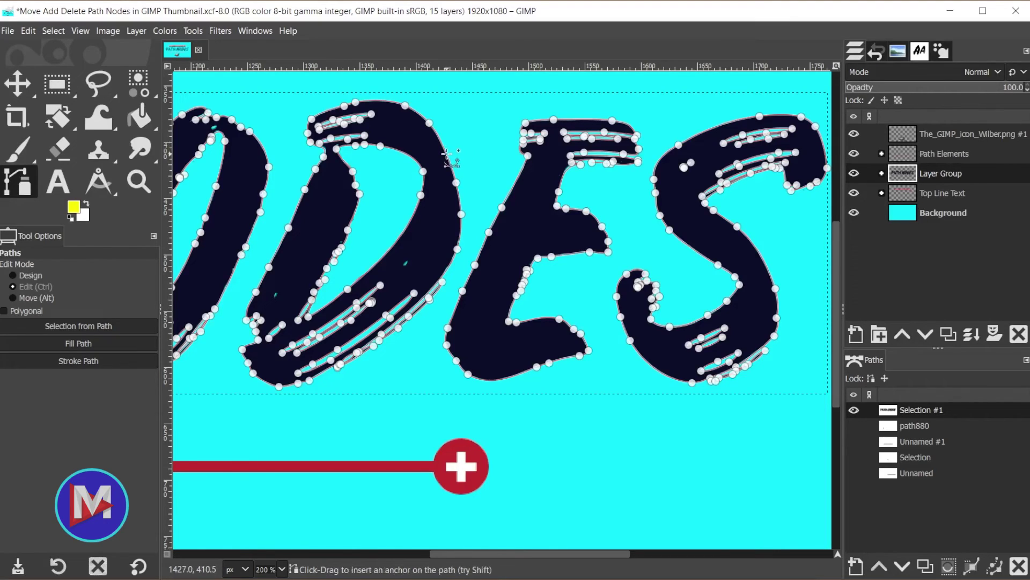
left_click(446, 154, "ctrl")
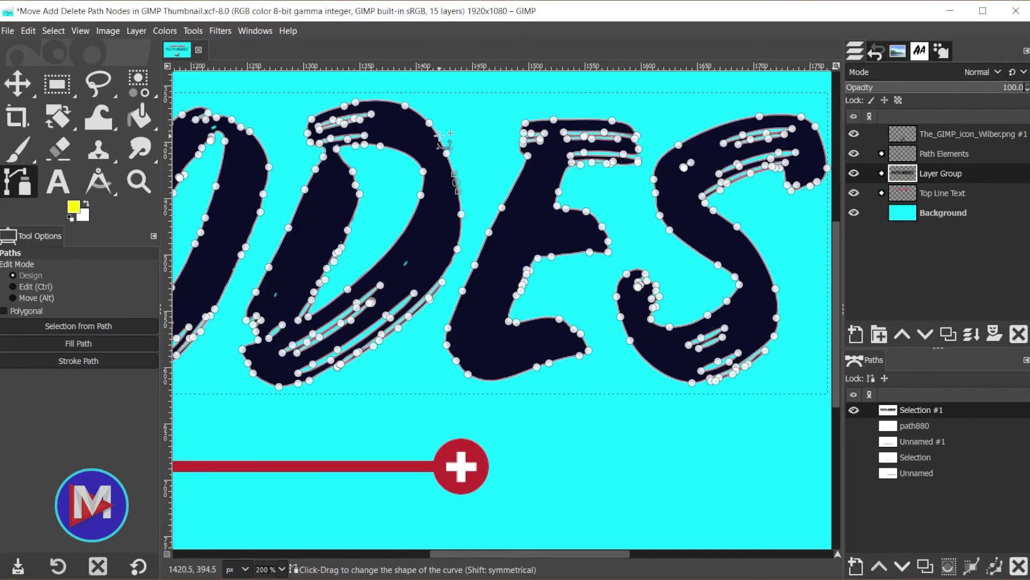
key("ctrl")
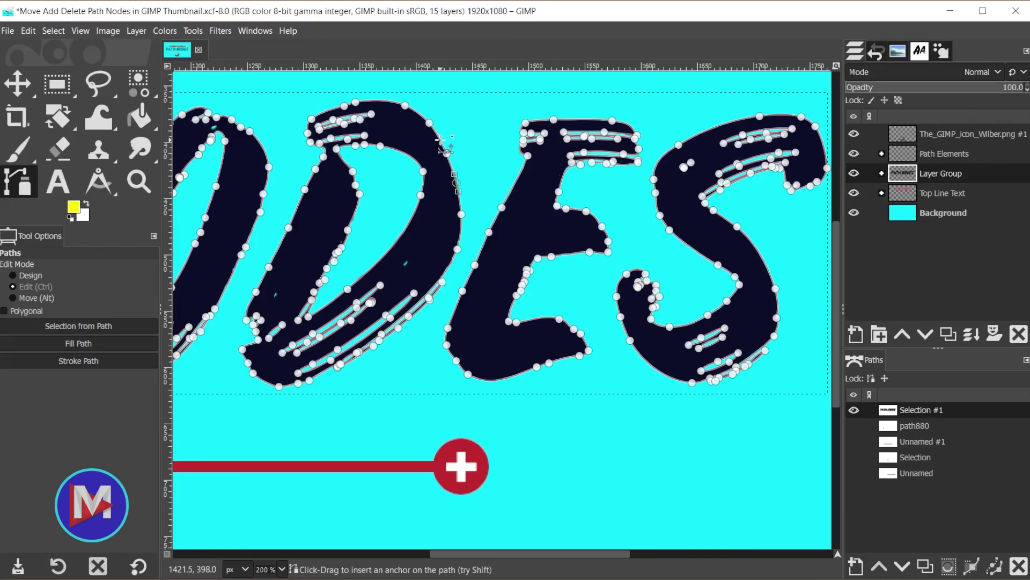
left_click(439, 138, "ctrl")
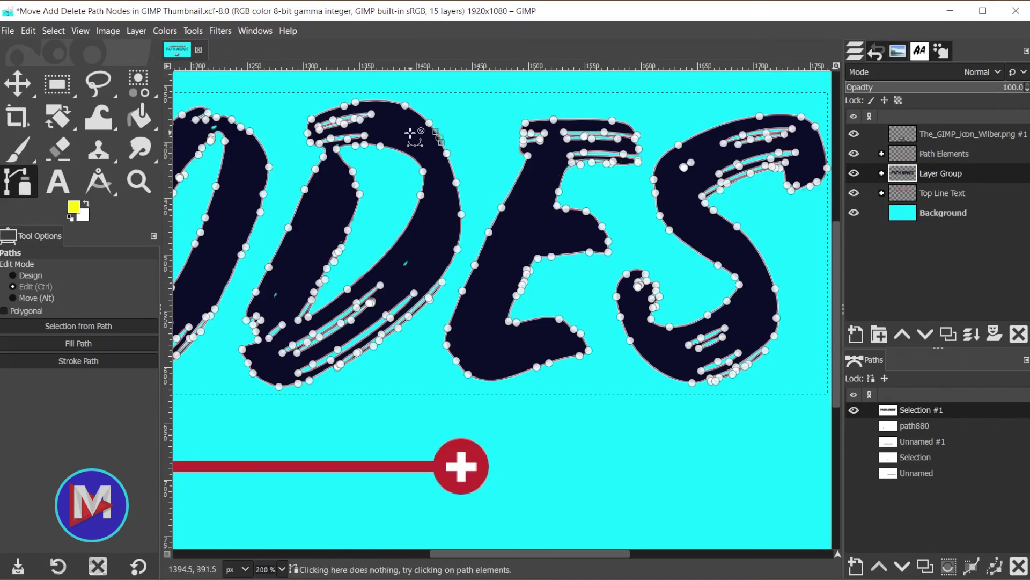
left_click(407, 155, "ctrl")
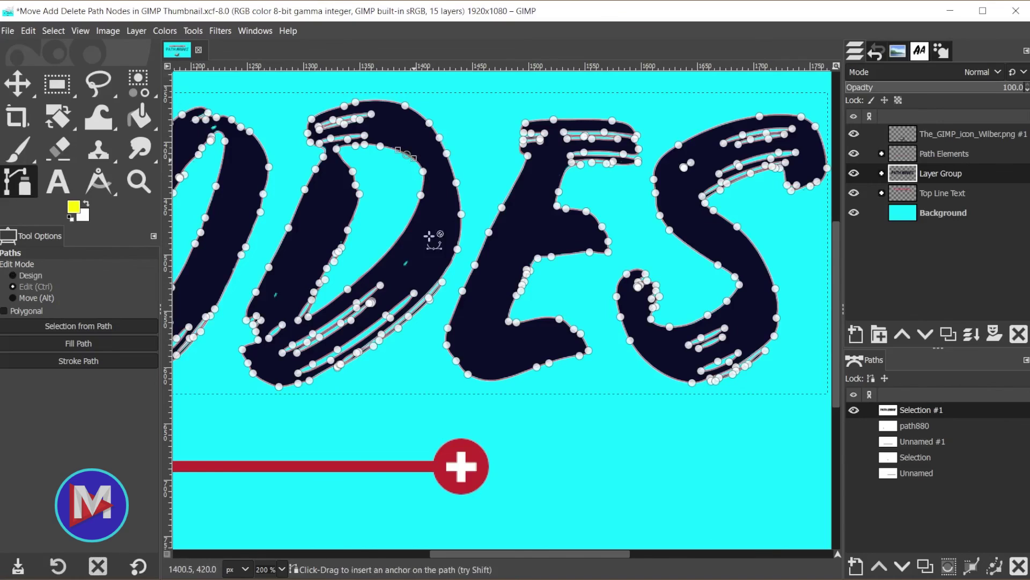